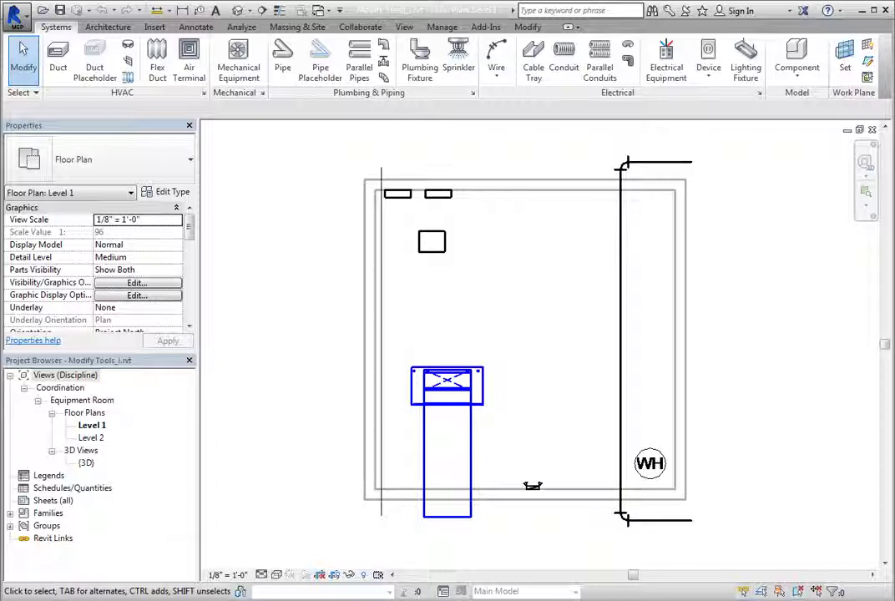
Select the vertical split-system air handling unit and pin it in place
click(487, 376)
scroll(487, 399, up, 3)
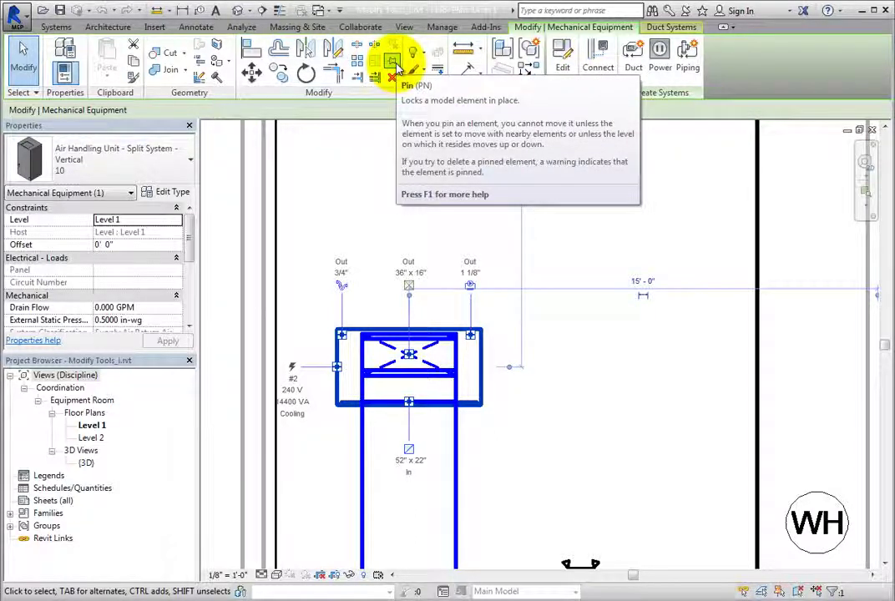
click(392, 64)
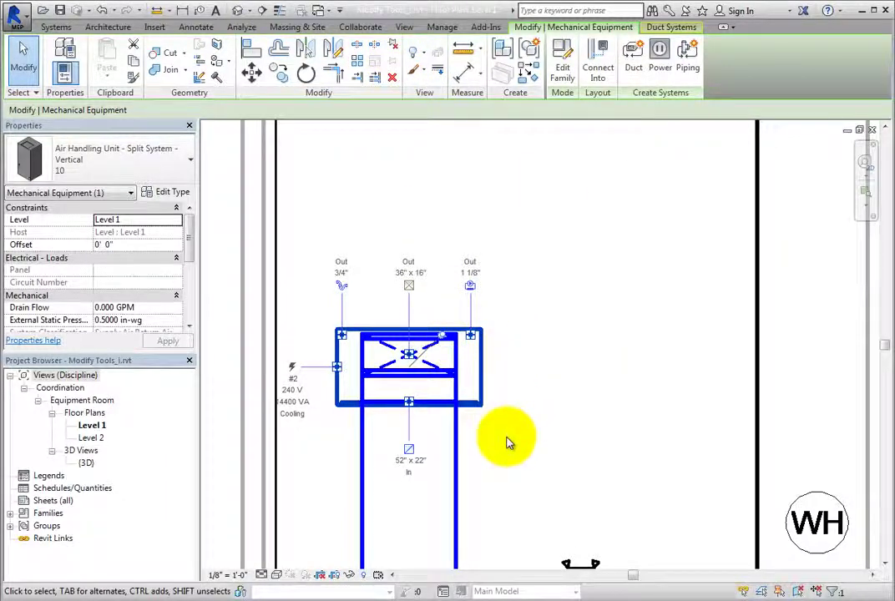
scroll(507, 444, up, 2)
middle_drag(507, 443, 674, 495)
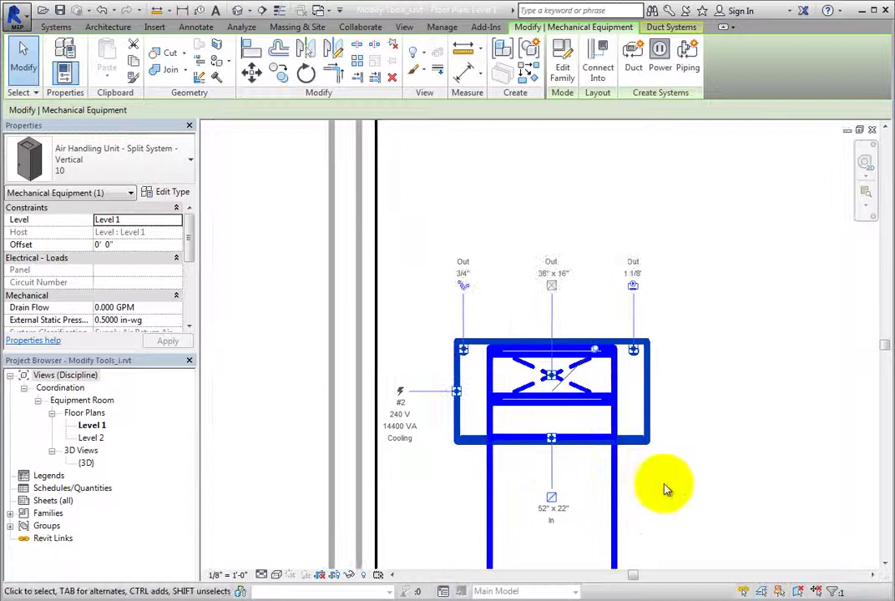
click(727, 415)
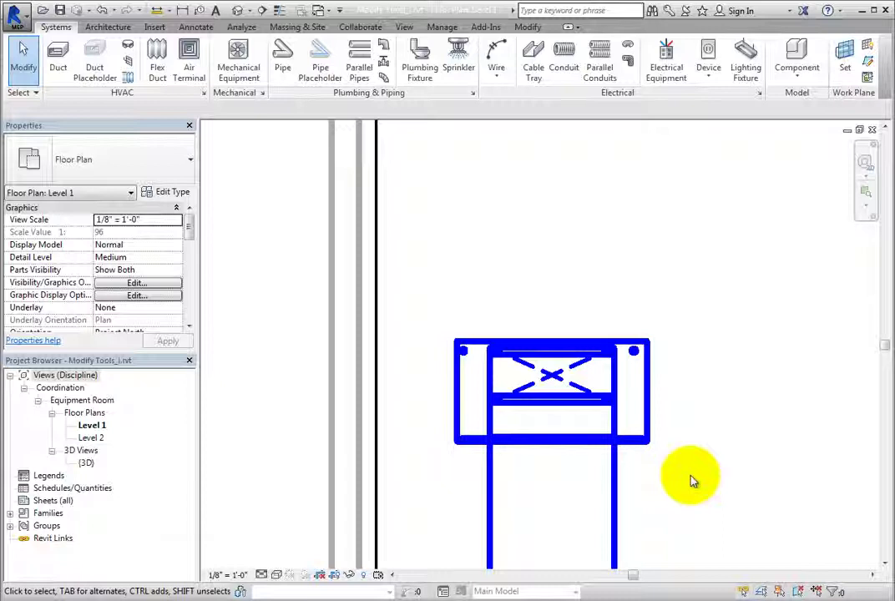
Reselect the air handling unit to confirm it is pinned, then deselect it
click(644, 447)
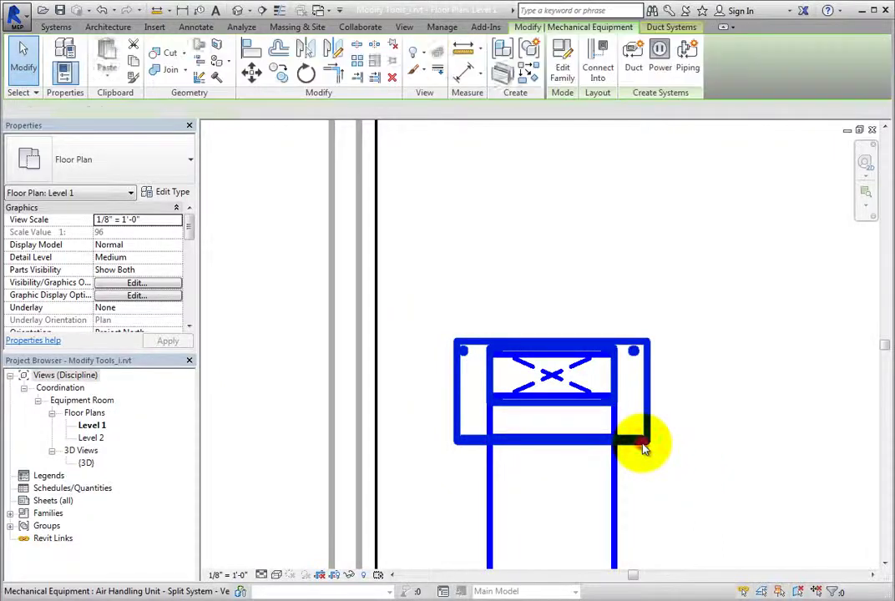
click(583, 362)
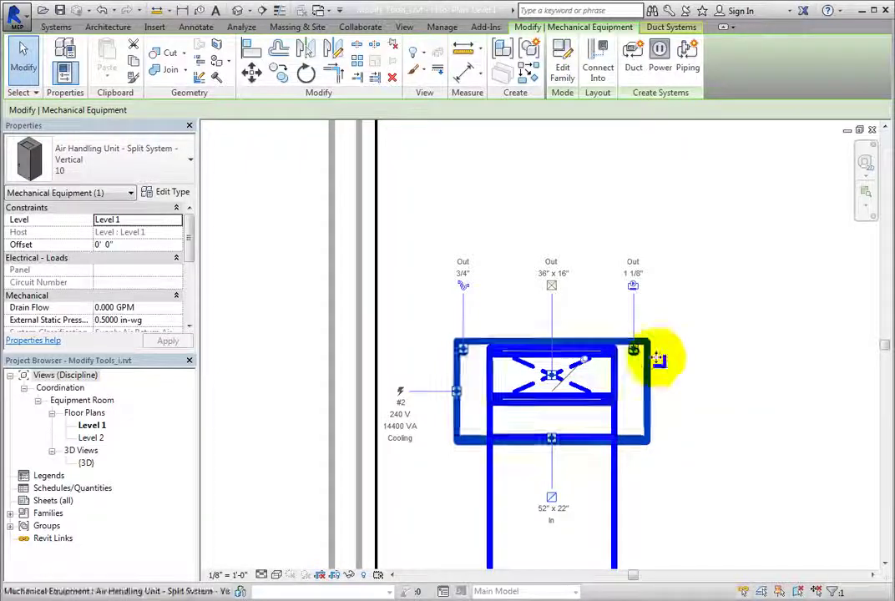
click(740, 321)
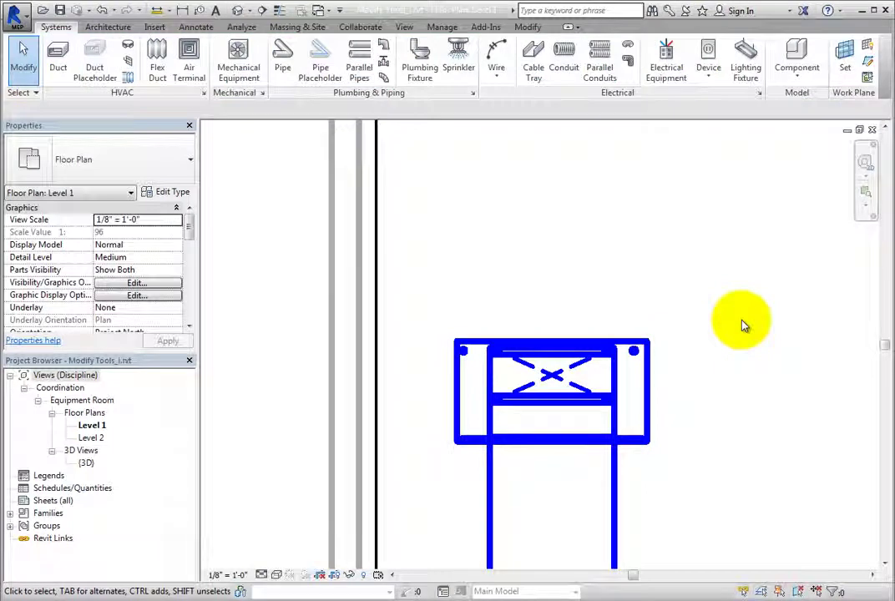
scroll(743, 324, down, 4)
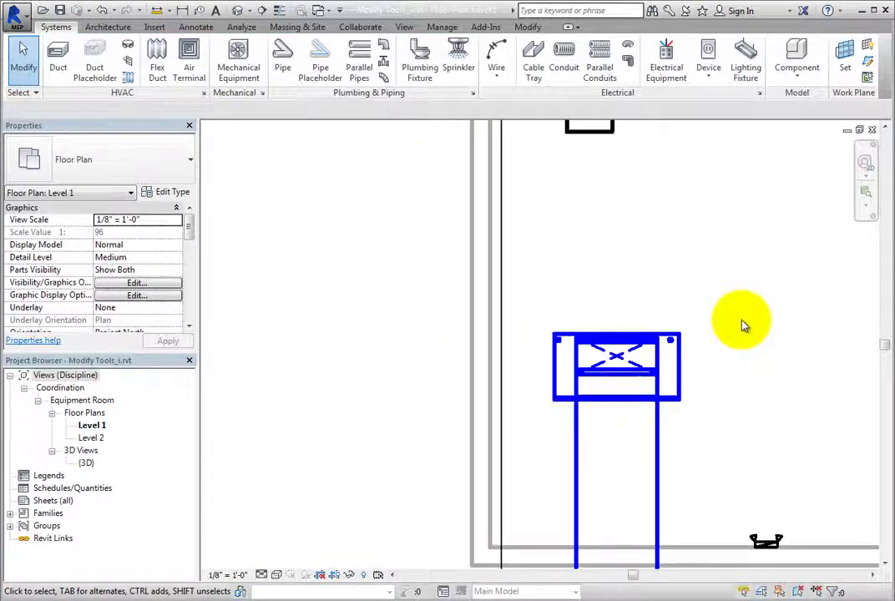
Zoom out to show the equipment room and switch to the Modify editing tools
middle_drag(703, 242, 610, 360)
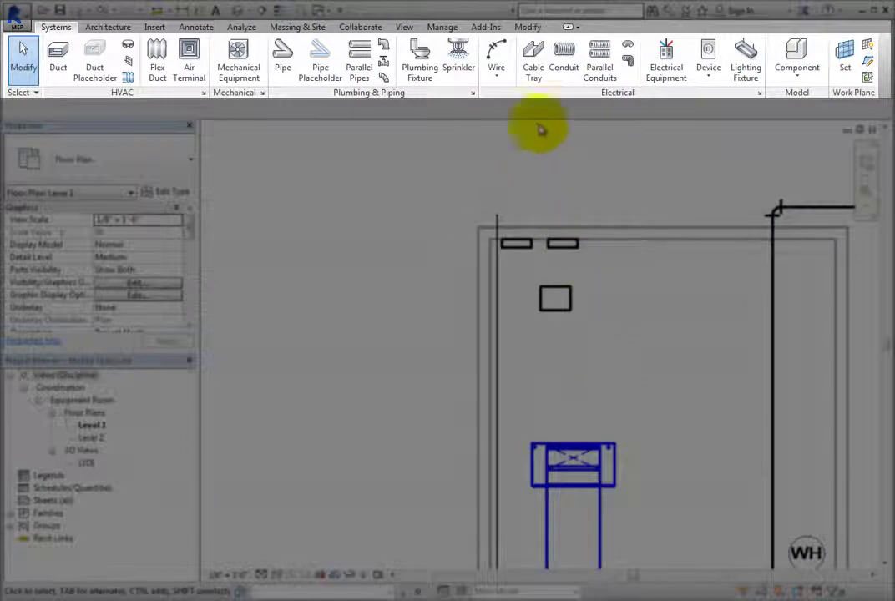
click(529, 26)
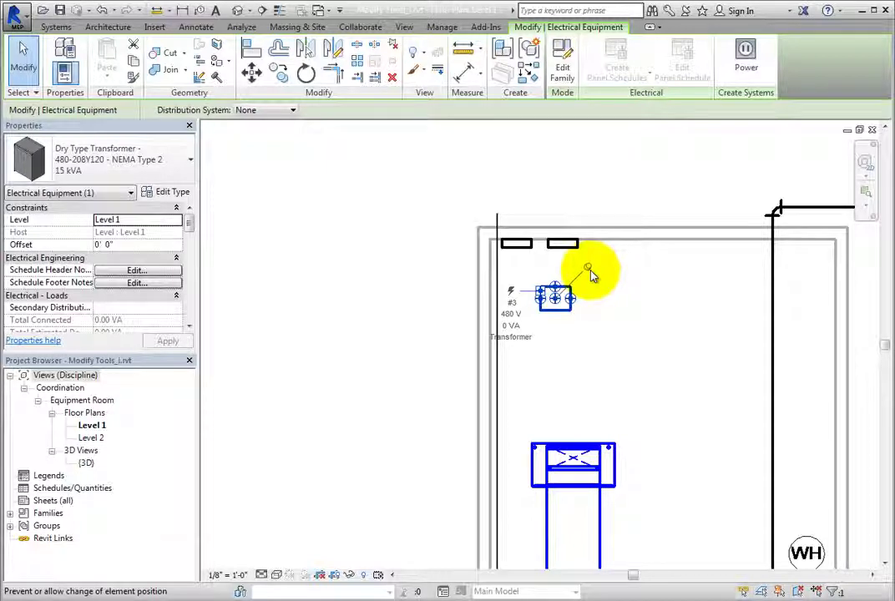
drag(591, 275, 625, 360)
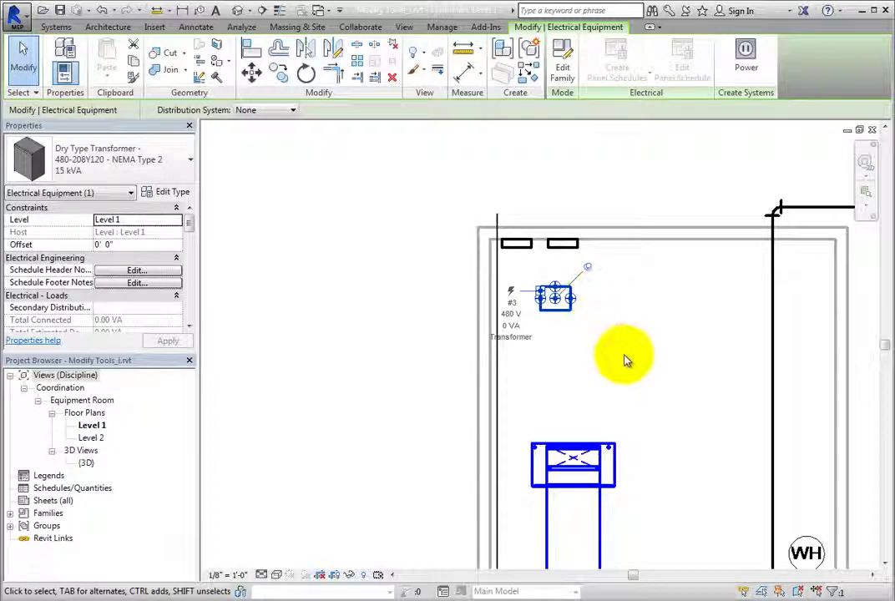
scroll(613, 359, down, 2)
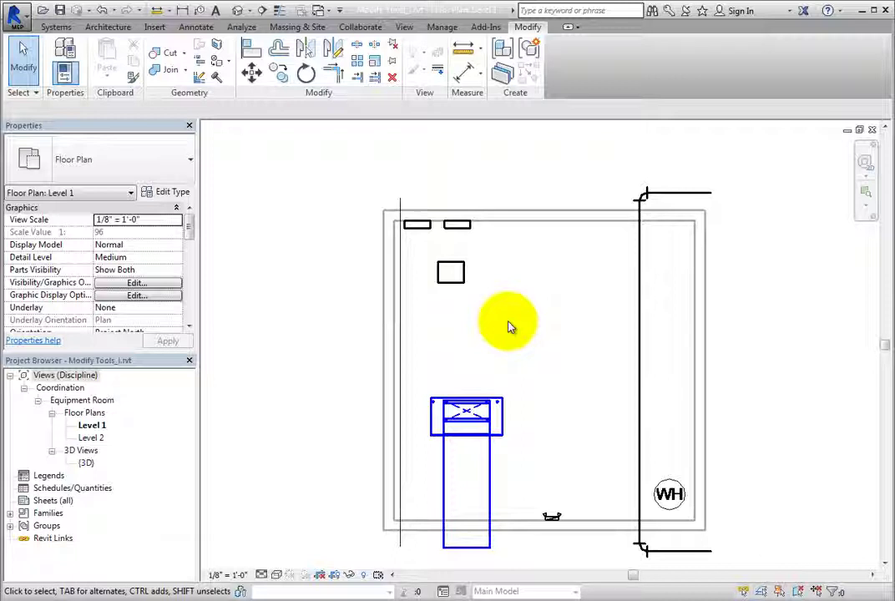
click(253, 75)
click(460, 262)
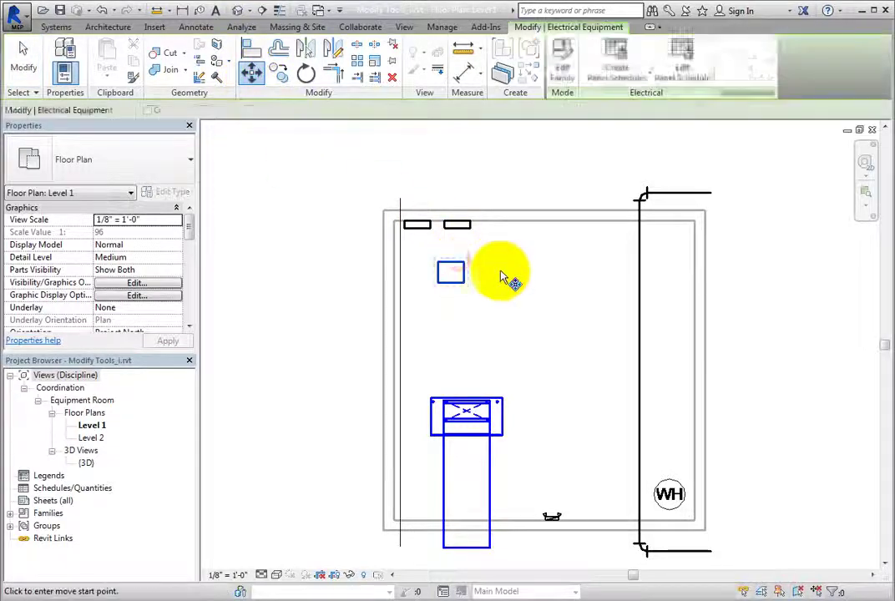
click(511, 268)
click(505, 282)
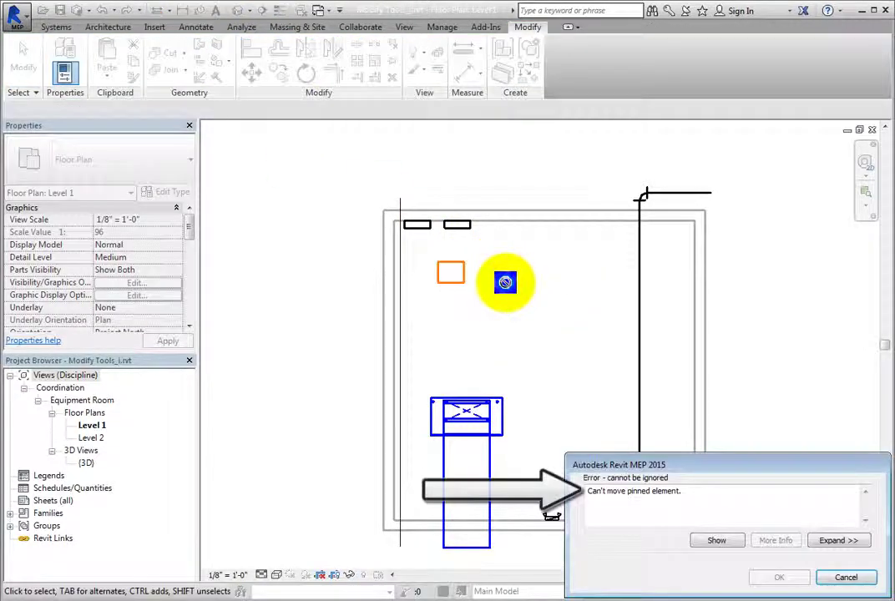
click(846, 577)
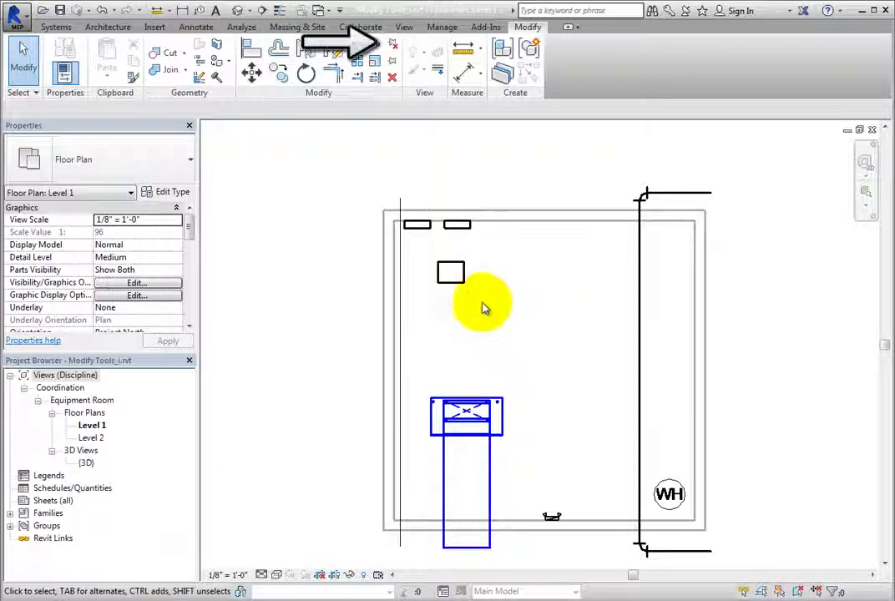
click(459, 287)
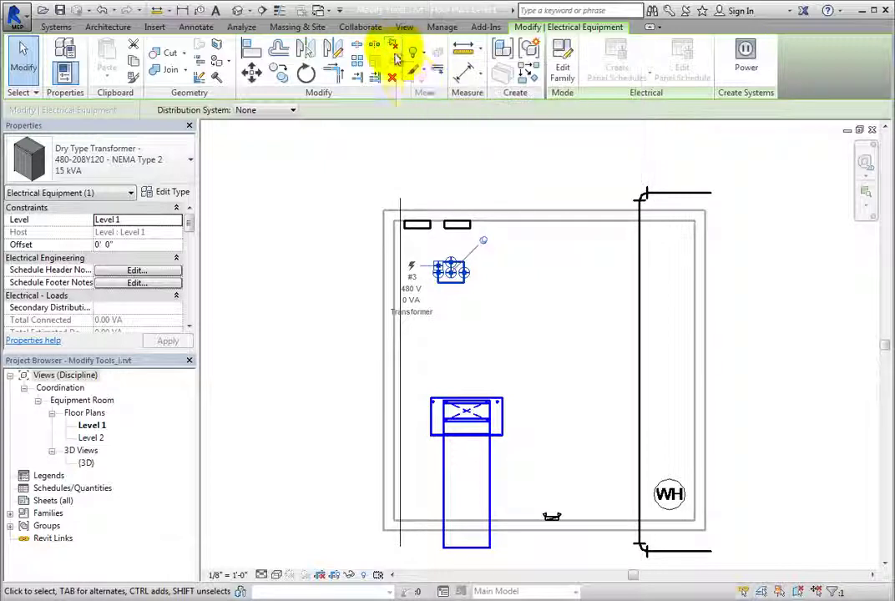
click(488, 241)
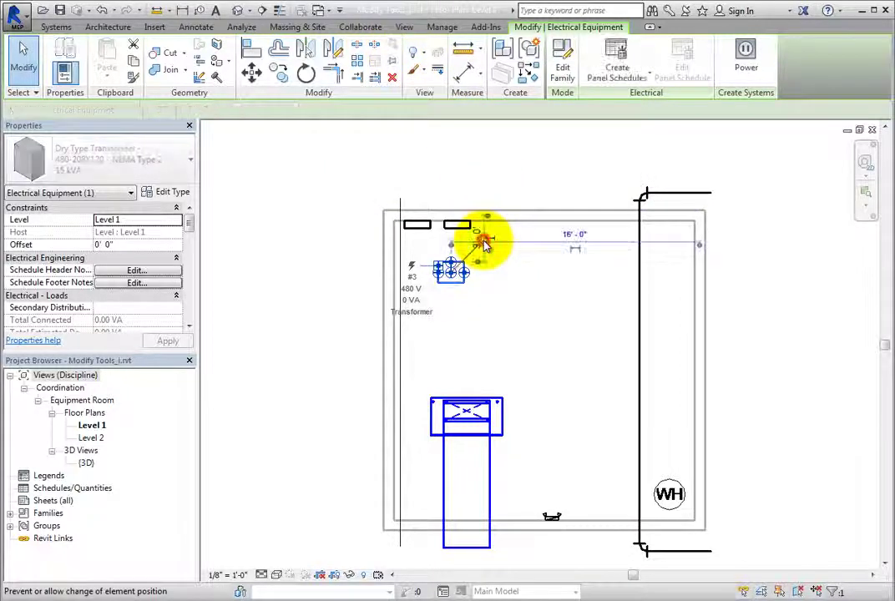
scroll(511, 284, up, 4)
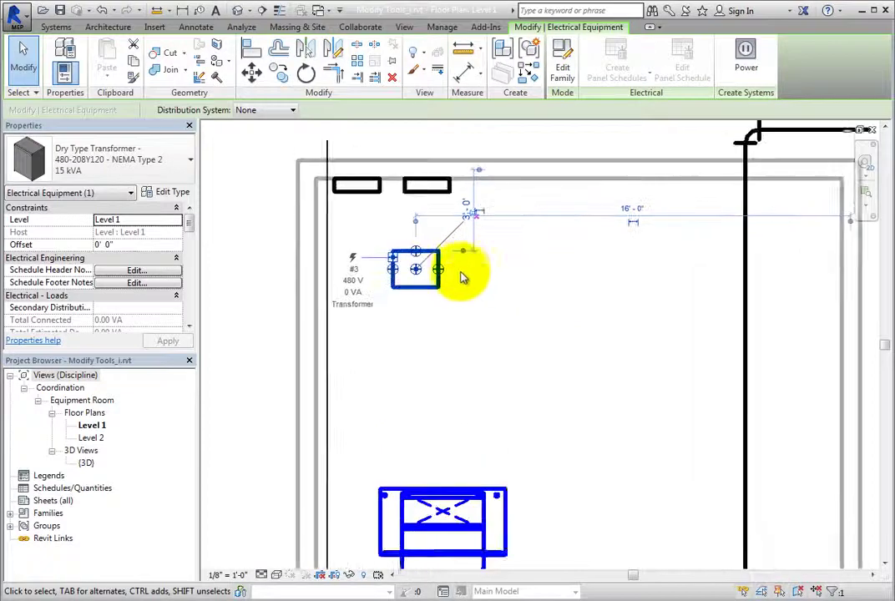
middle_drag(460, 276, 561, 405)
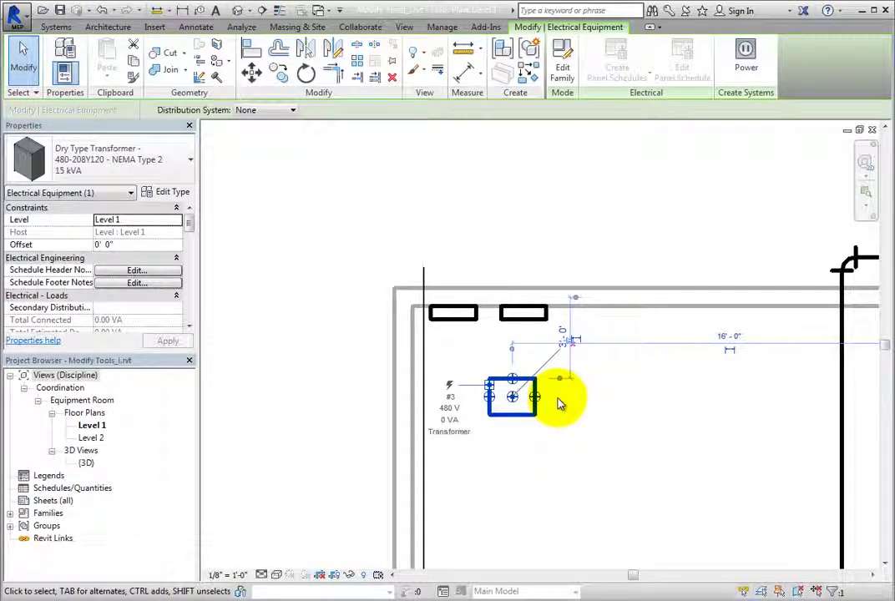
click(573, 349)
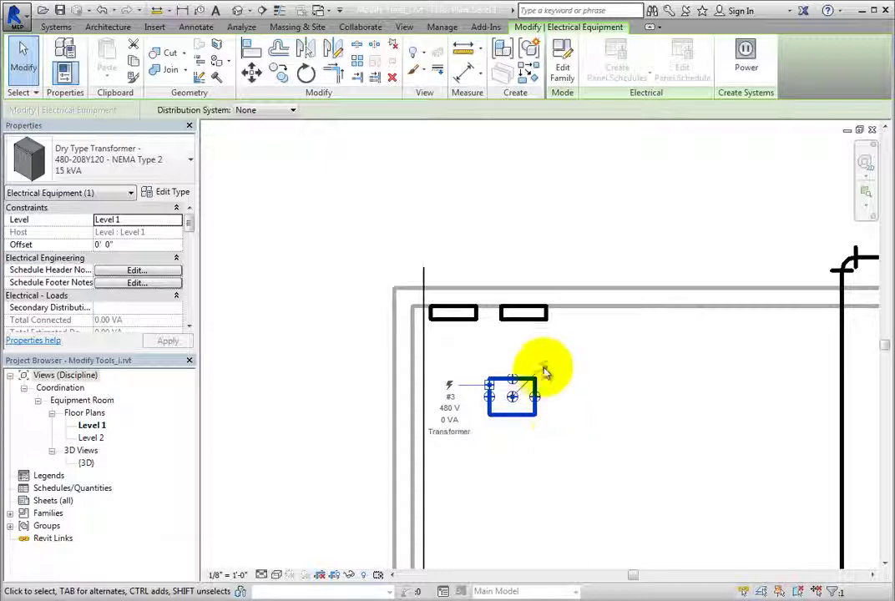
click(397, 64)
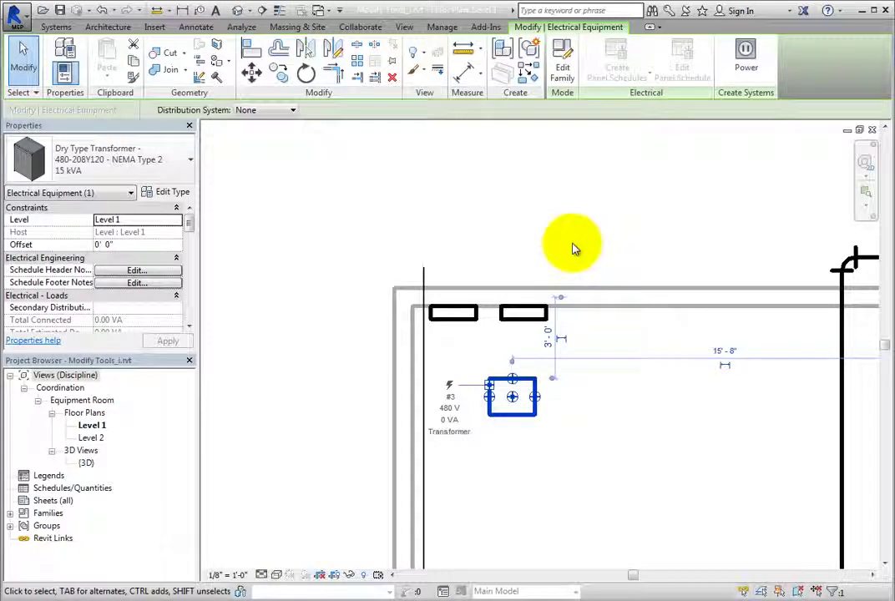
click(391, 62)
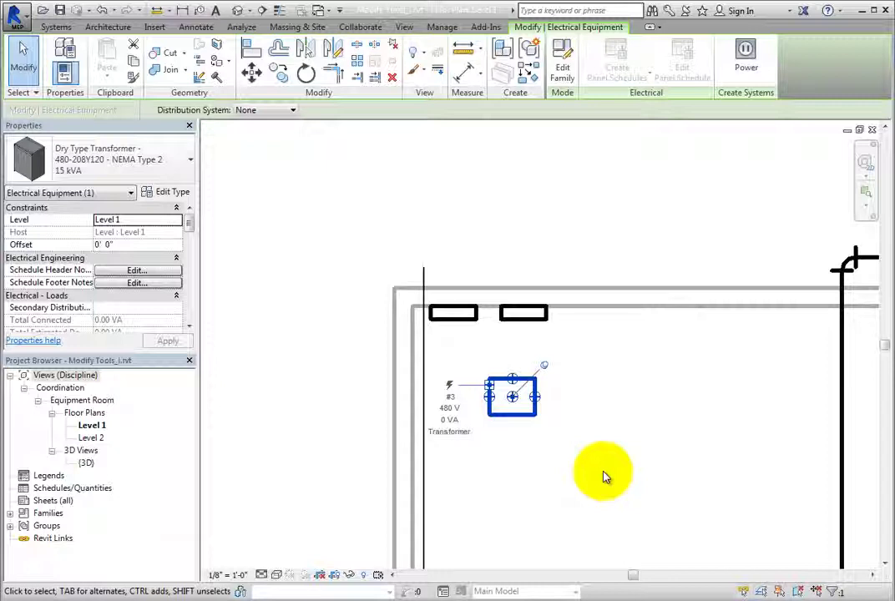
Attempt to delete the pinned transformer and expand the warning into the Warnings dialog
click(392, 80)
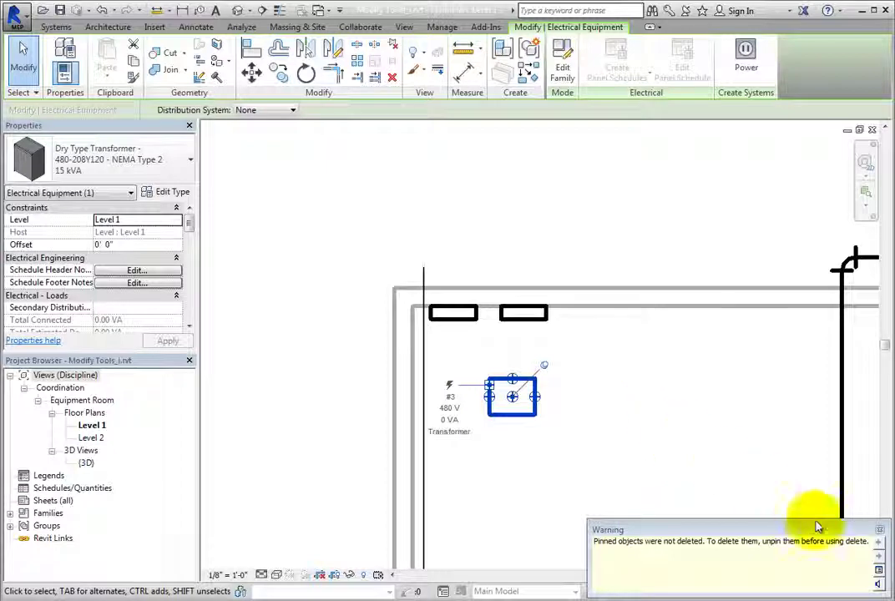
click(880, 572)
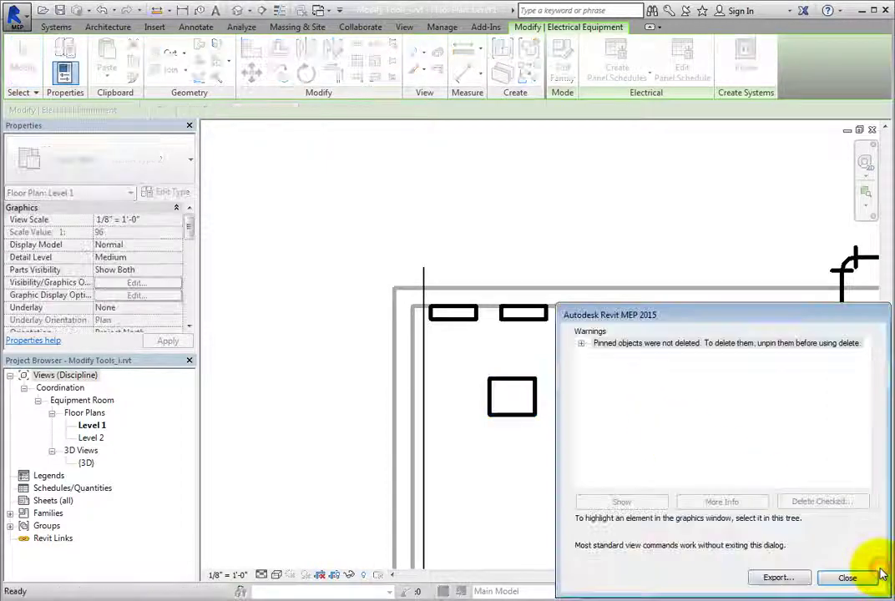
Expand the 'Pinned objects were not deleted' warning, check the transformer, and choose Delete Checked
click(581, 343)
click(594, 355)
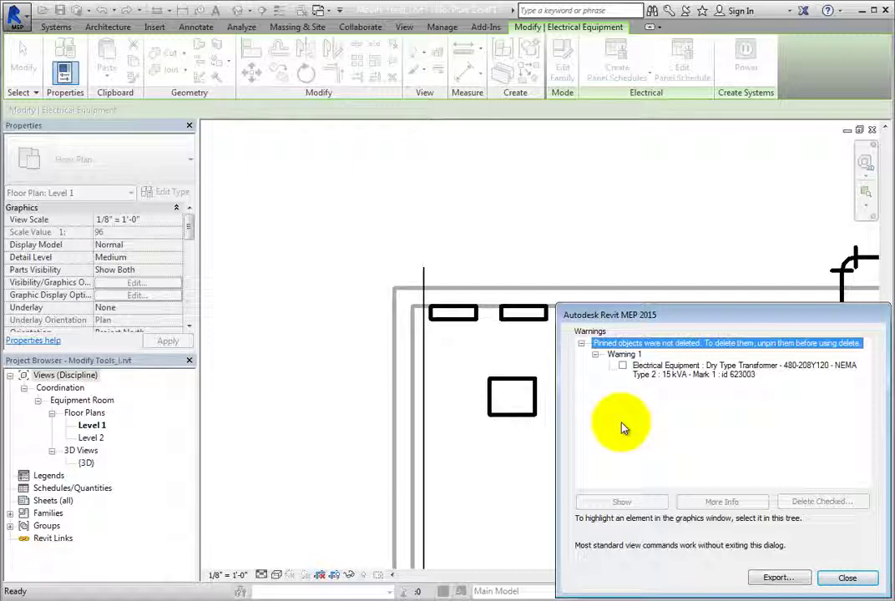
click(622, 365)
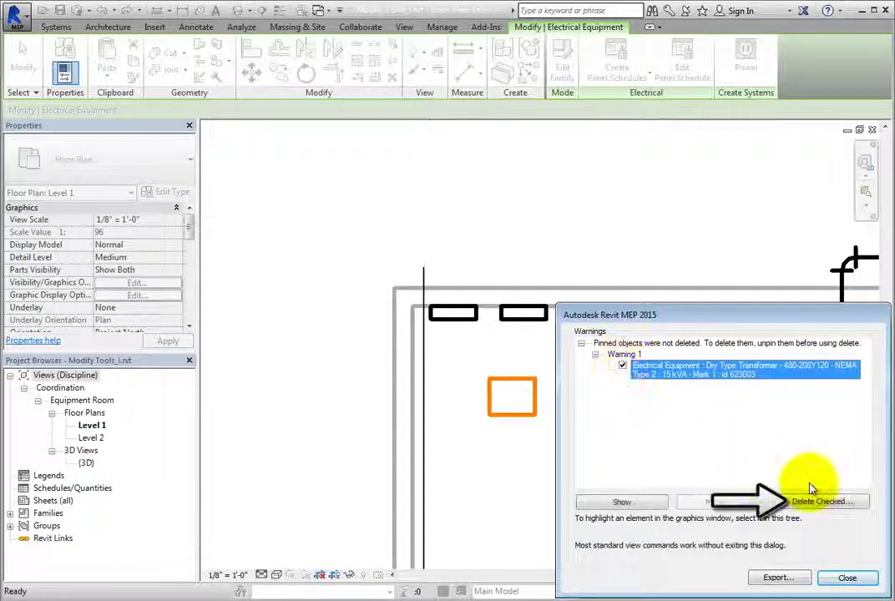
click(810, 488)
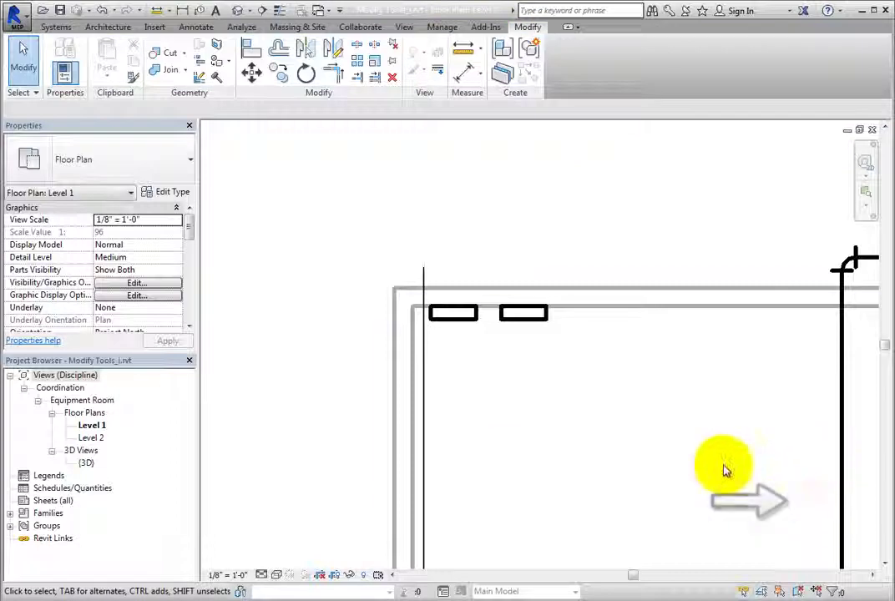